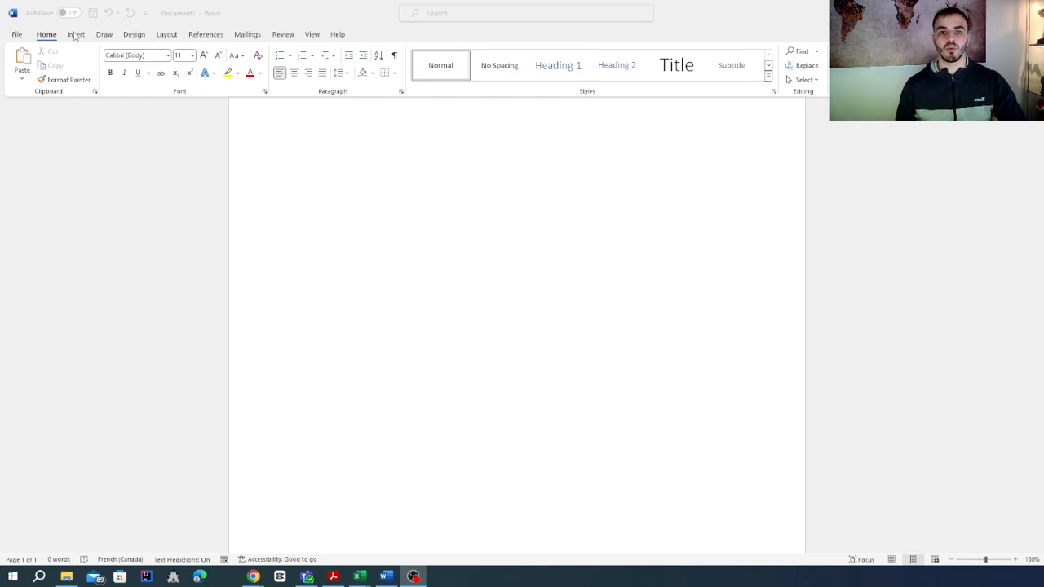
Insert the "Add a heading" PNG picture from this computer's Pictures folder into the blank document.
click(75, 35)
click(75, 35)
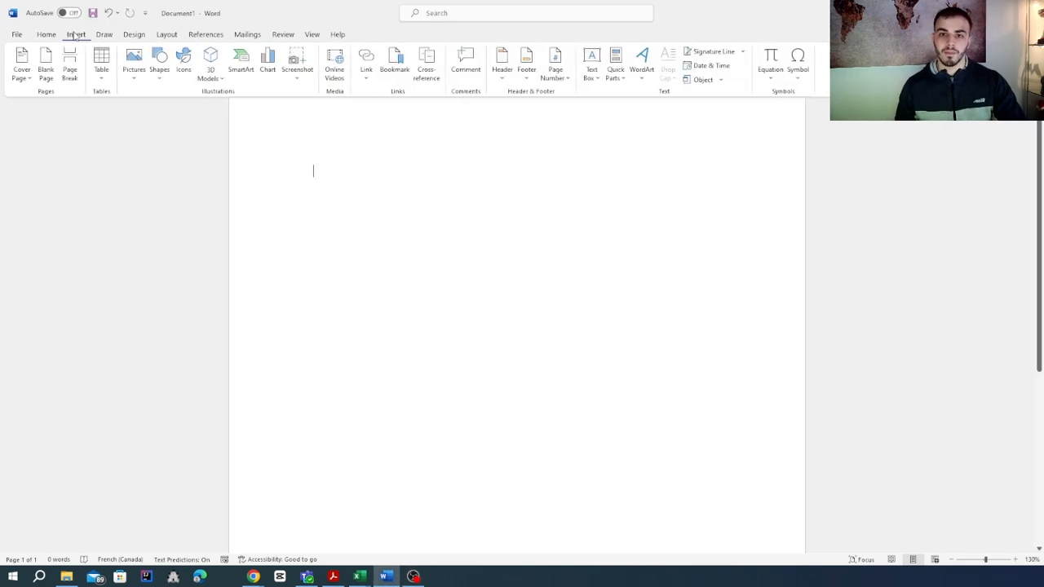
click(132, 85)
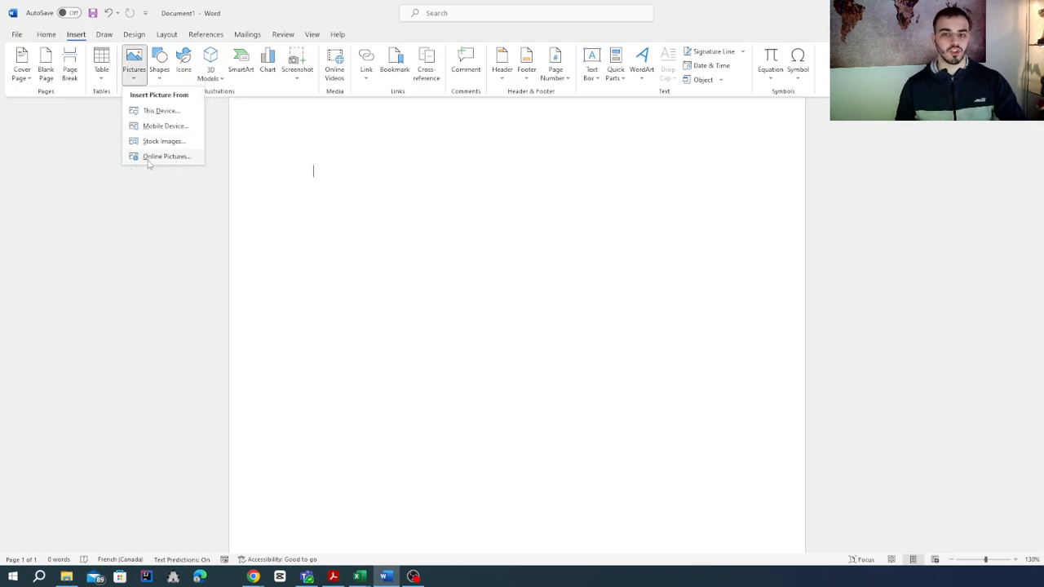
click(152, 111)
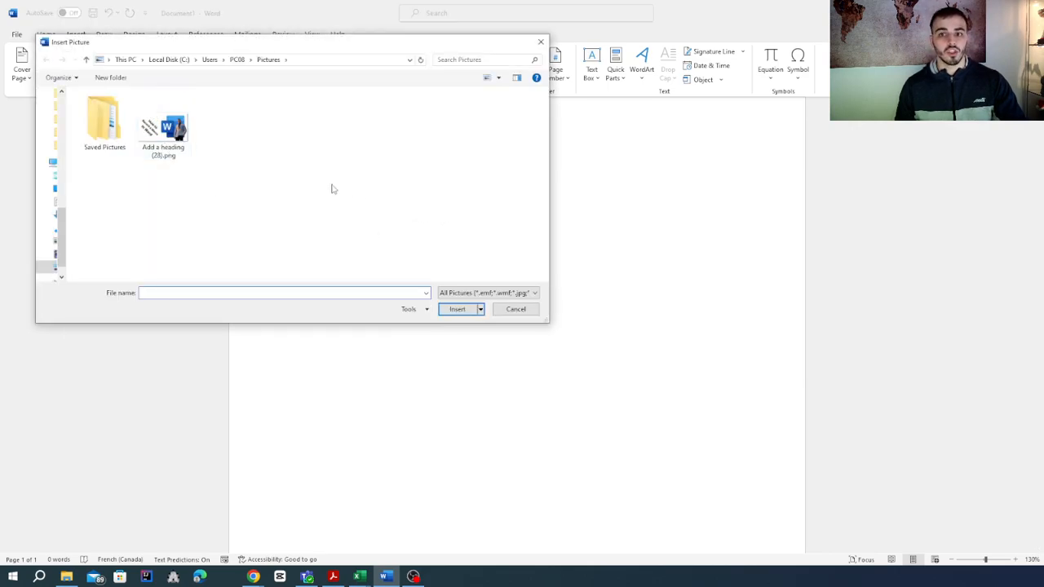
click(160, 151)
click(467, 314)
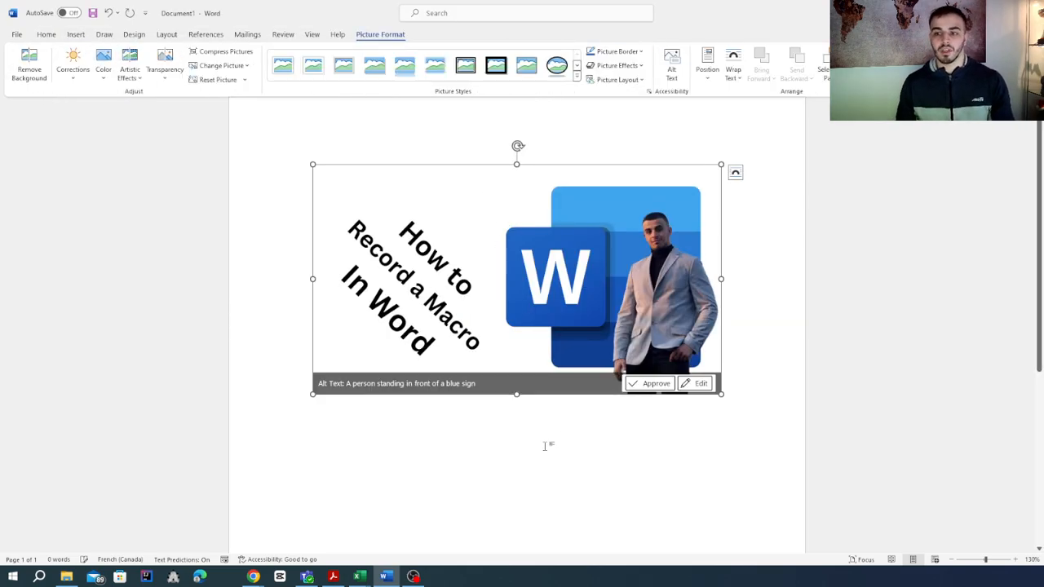
Check the suggested alt text of the inserted picture, close it and deselect the picture.
click(693, 383)
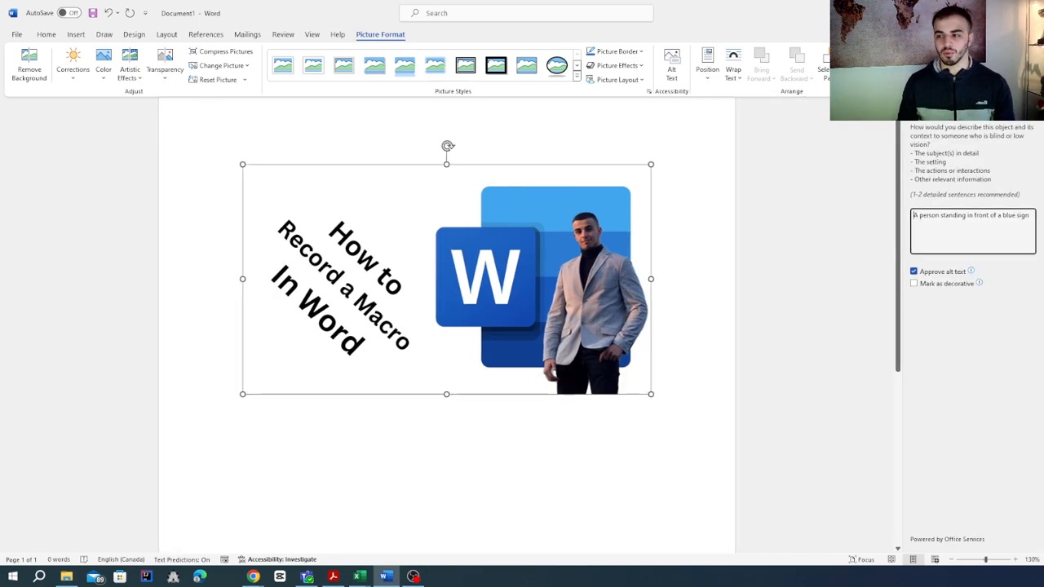
click(1031, 111)
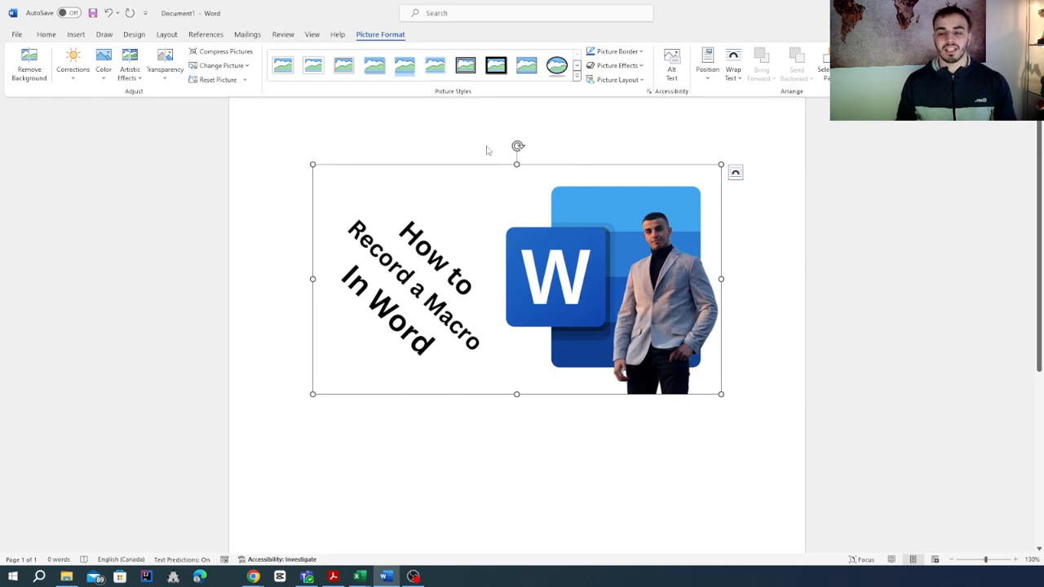
click(845, 212)
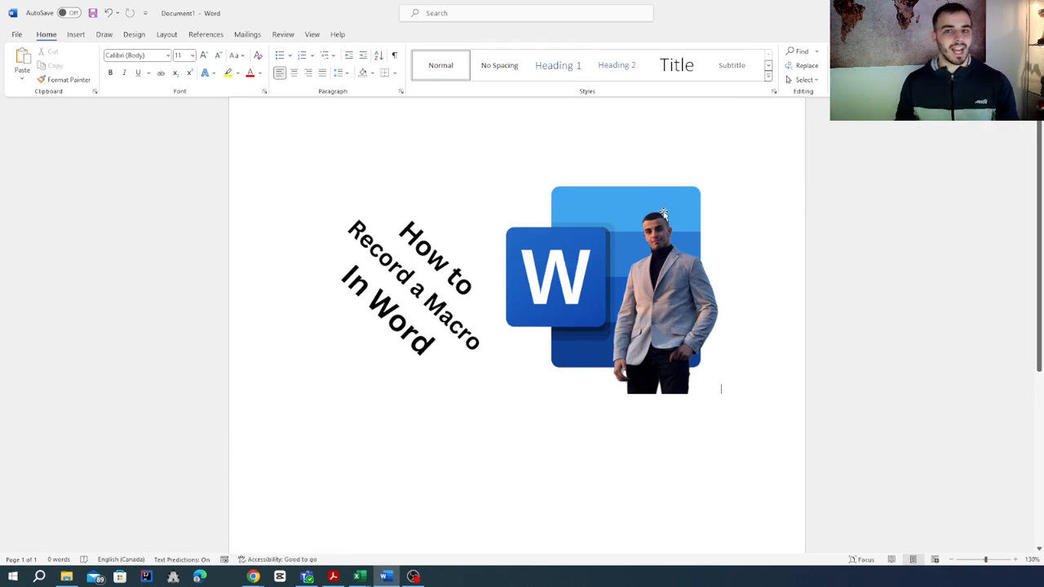
Apply the oval picture style with a black border and a shadow underneath to the inserted picture, leaving it deselected.
click(602, 259)
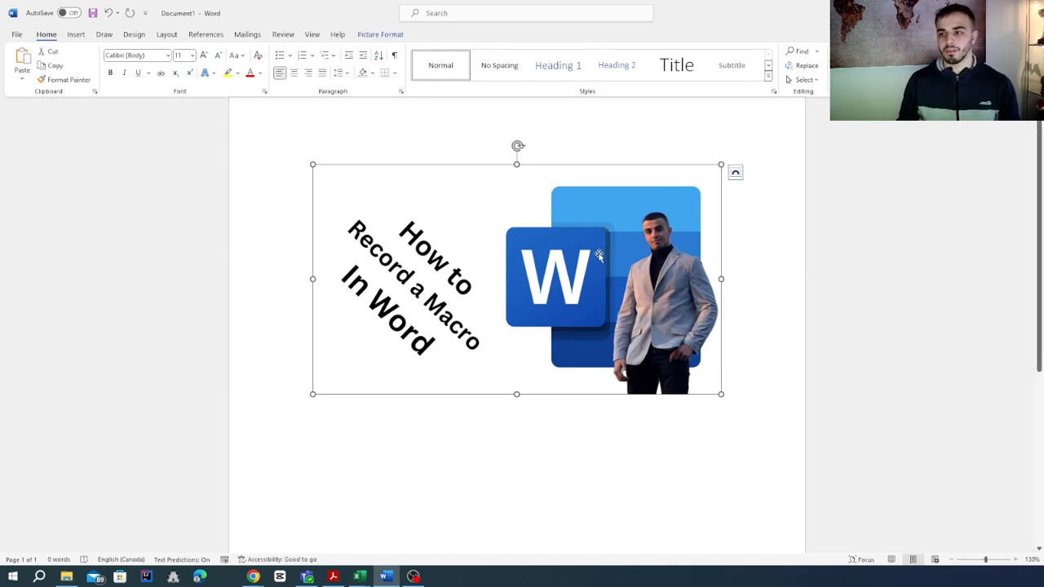
double_click(598, 255)
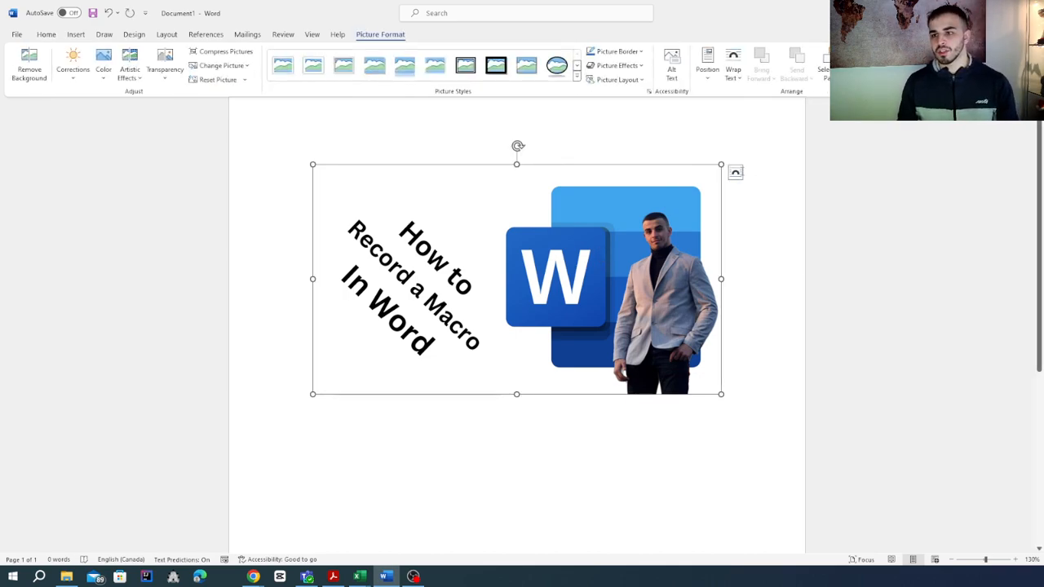
click(579, 68)
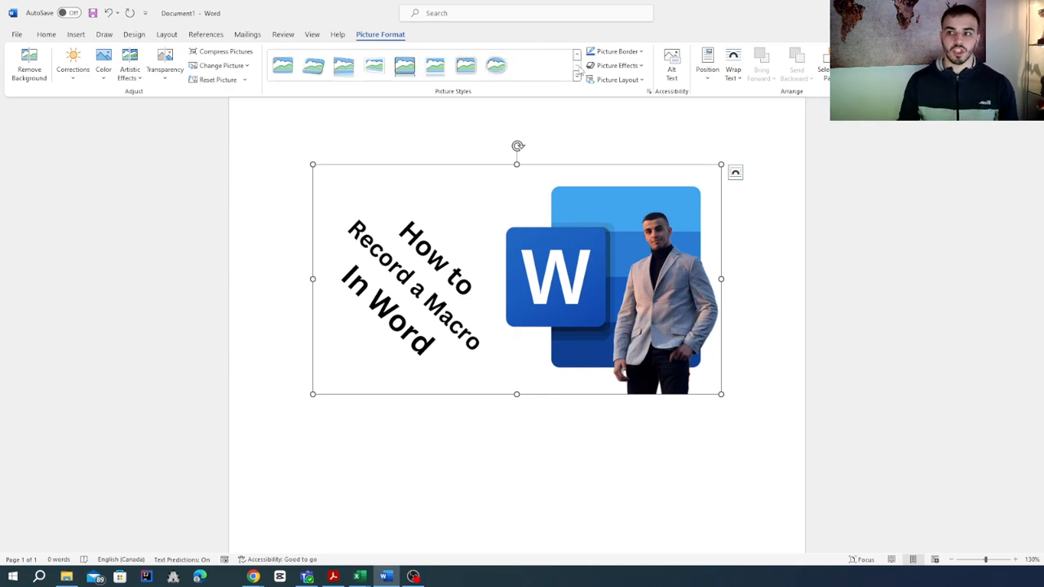
click(578, 55)
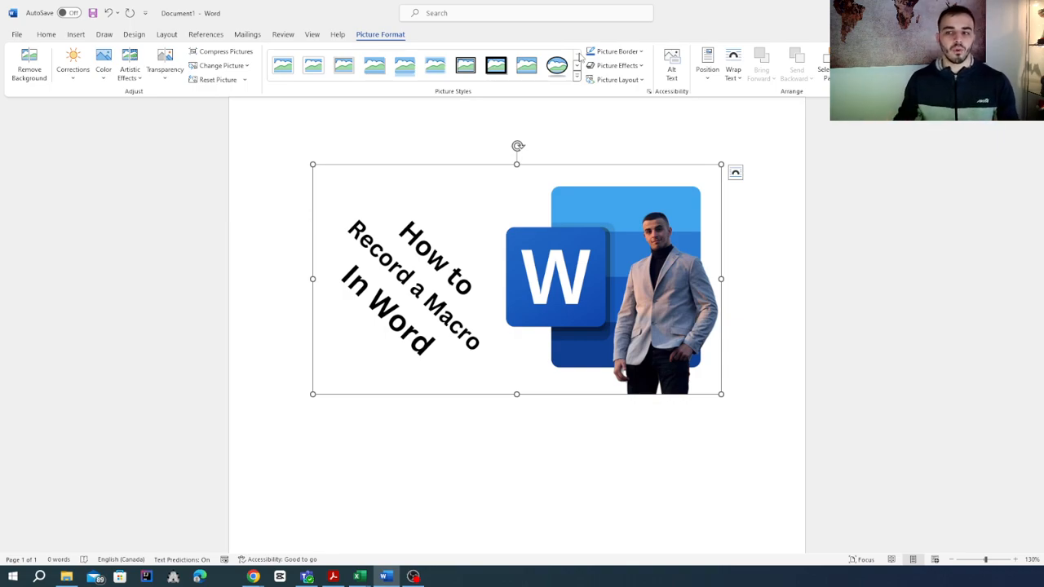
click(468, 68)
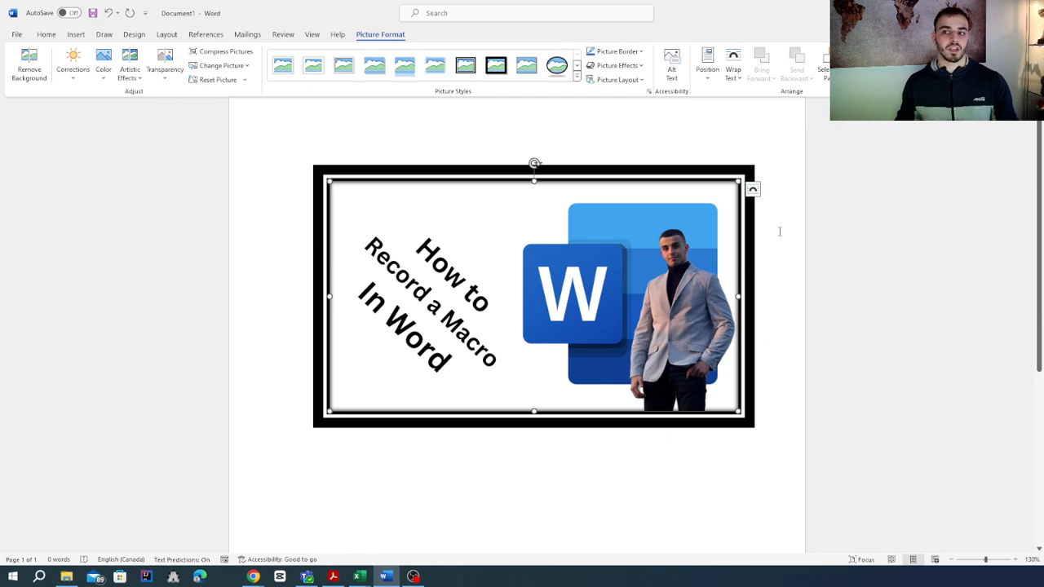
click(557, 65)
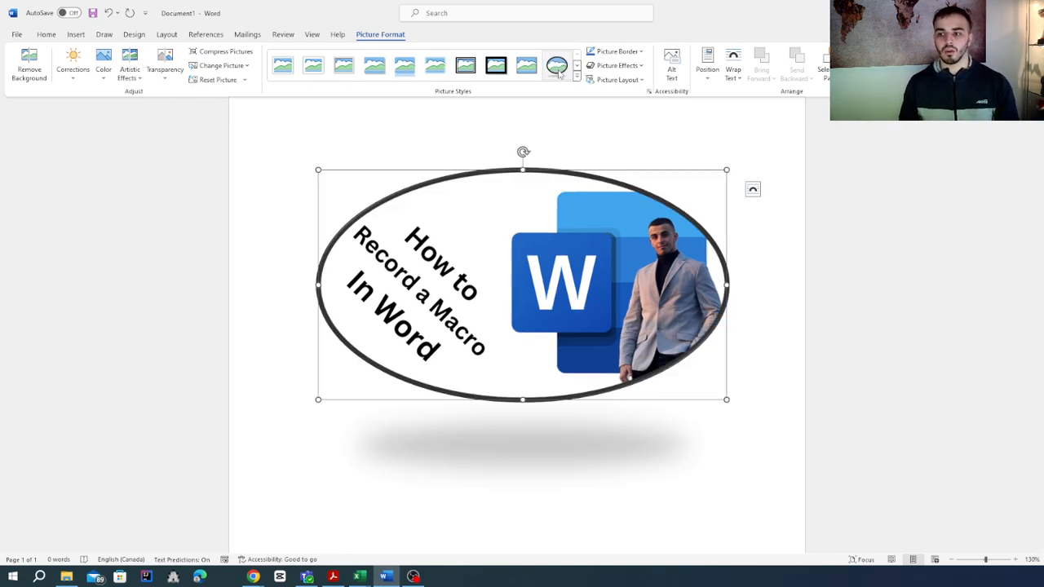
click(645, 467)
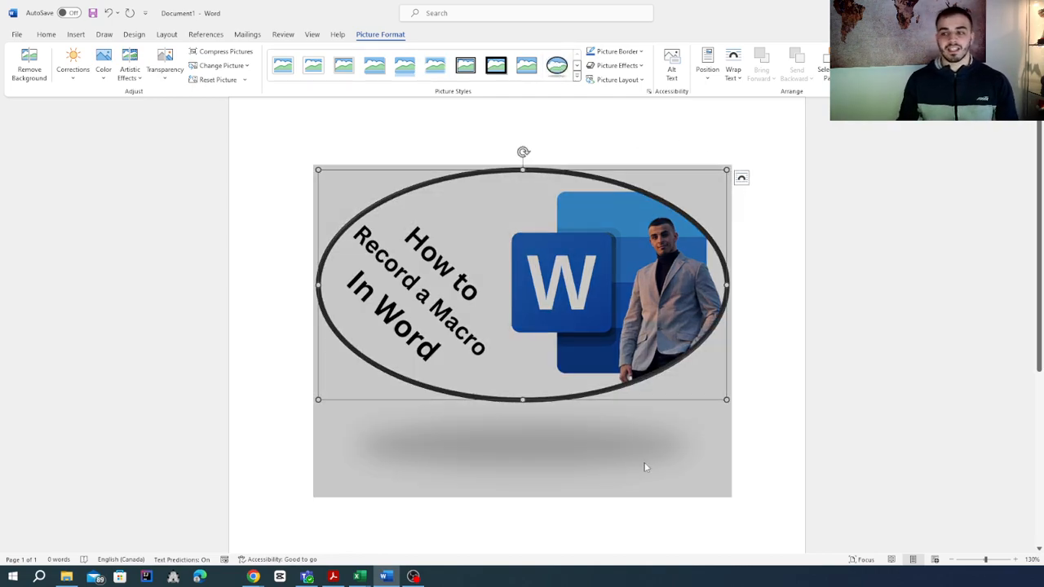
click(892, 376)
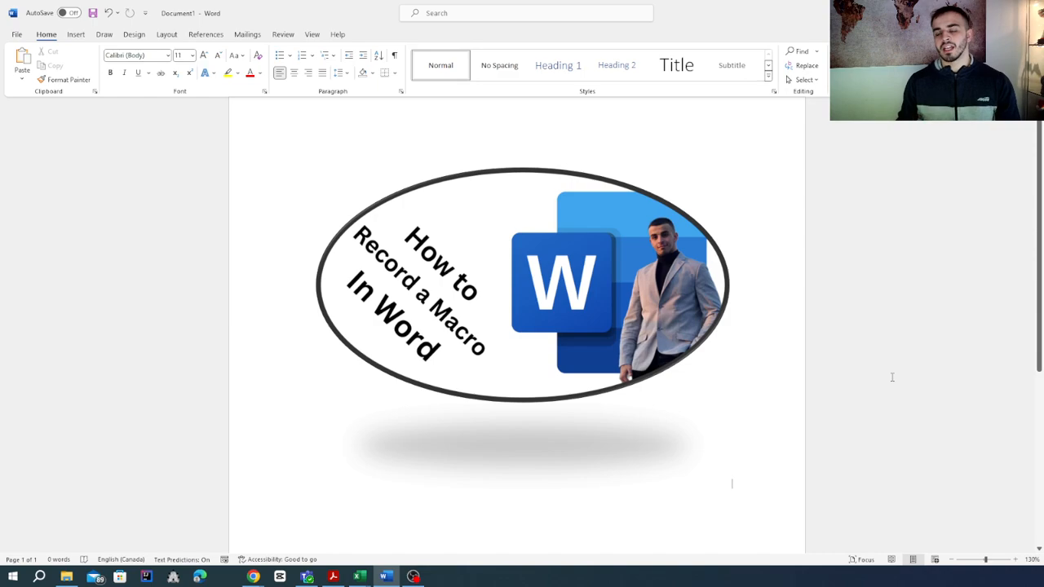
Search the stock images for "finance" to find a second picture for the document.
click(74, 35)
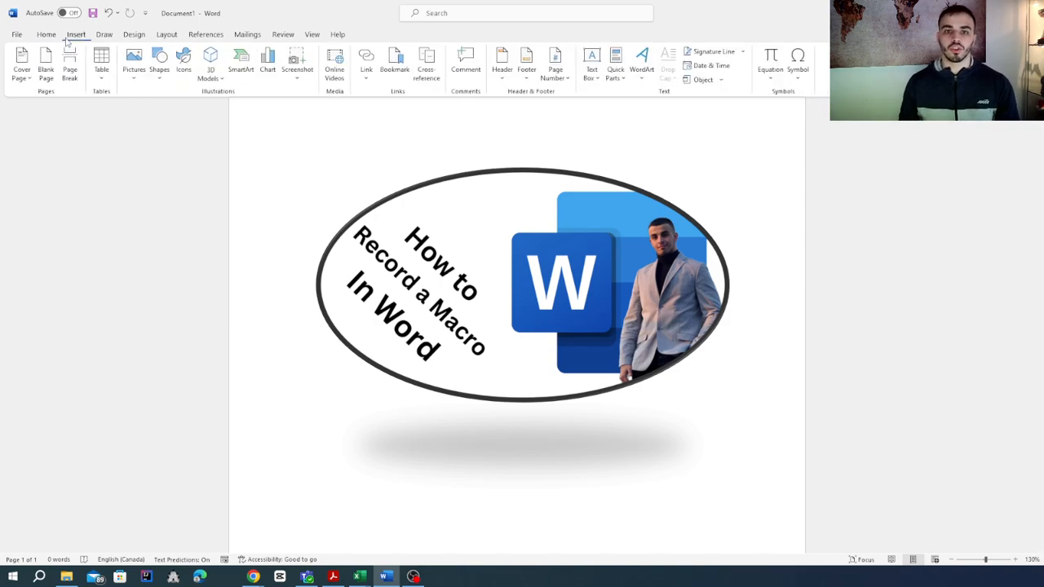
click(134, 66)
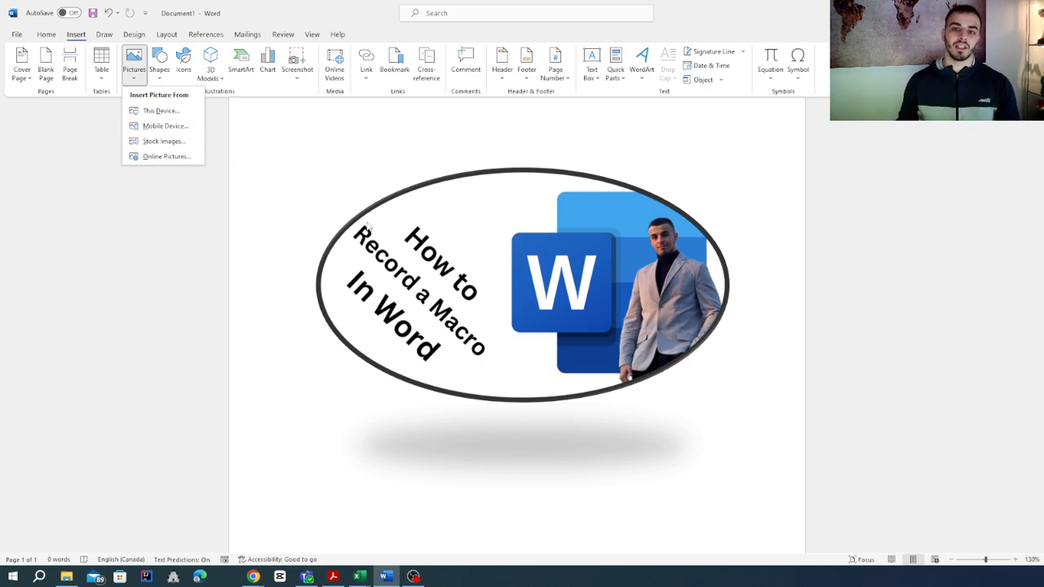
click(151, 141)
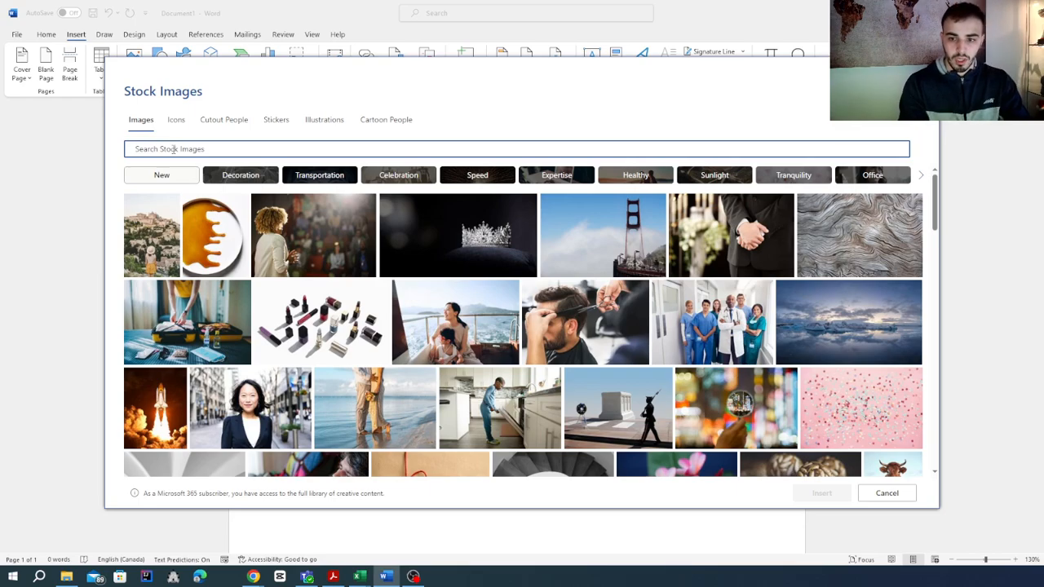
text(finan)
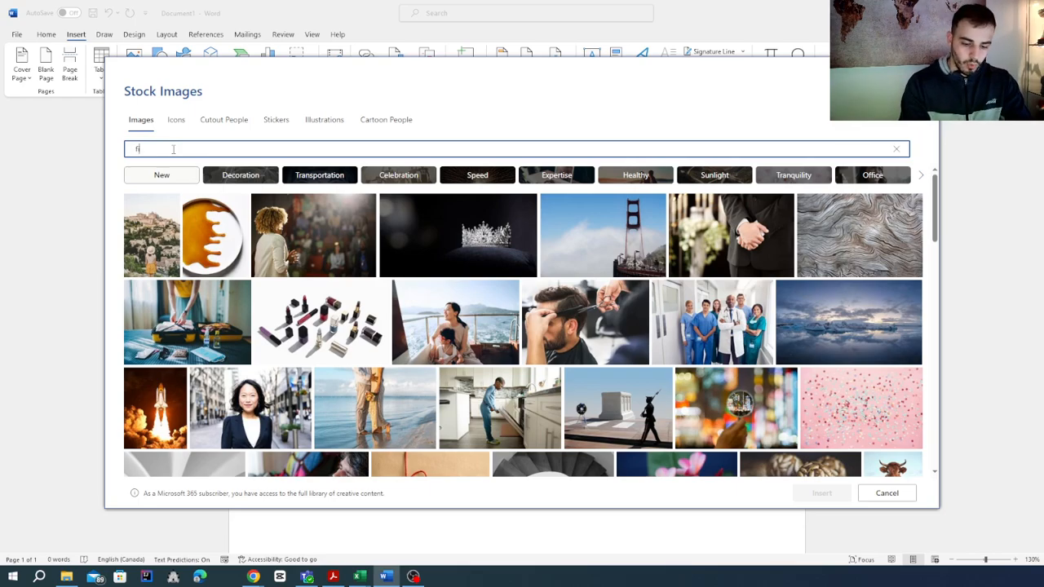
text(ce)
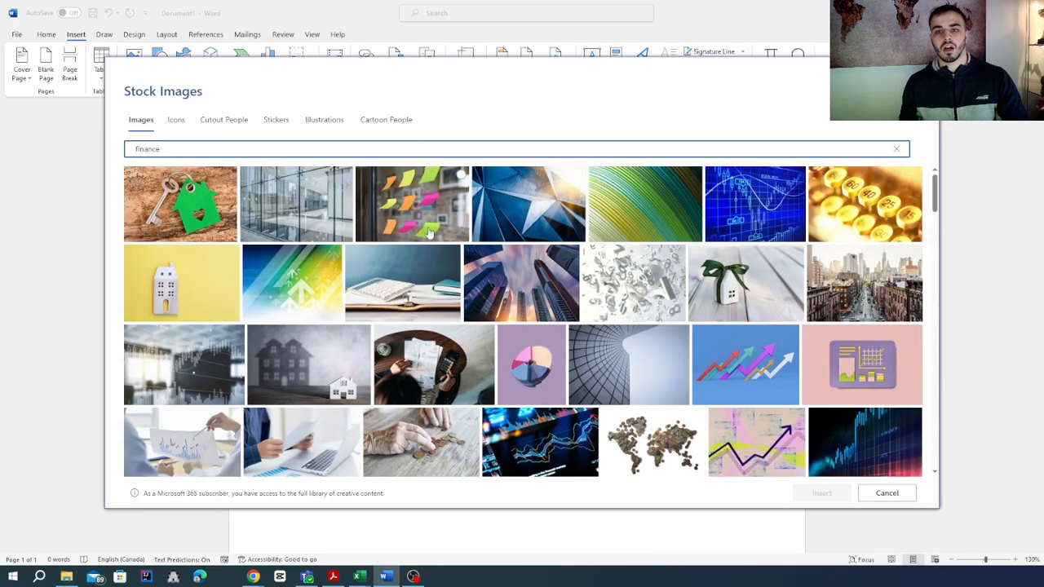
Insert the stock image of the pink piggy bank under a black umbrella.
scroll(457, 302, down, 2)
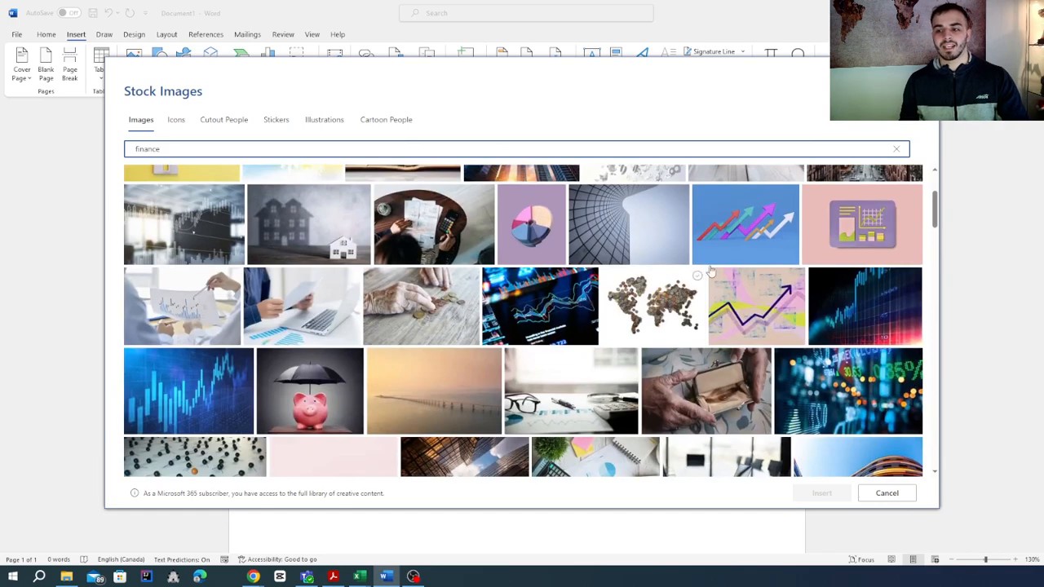
scroll(408, 303, down, 3)
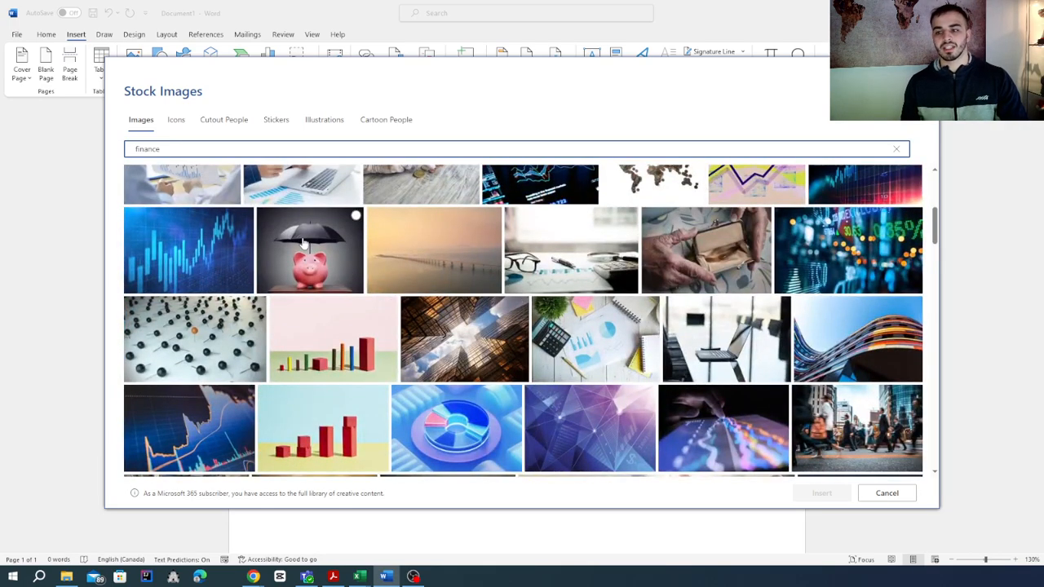
click(329, 269)
click(818, 494)
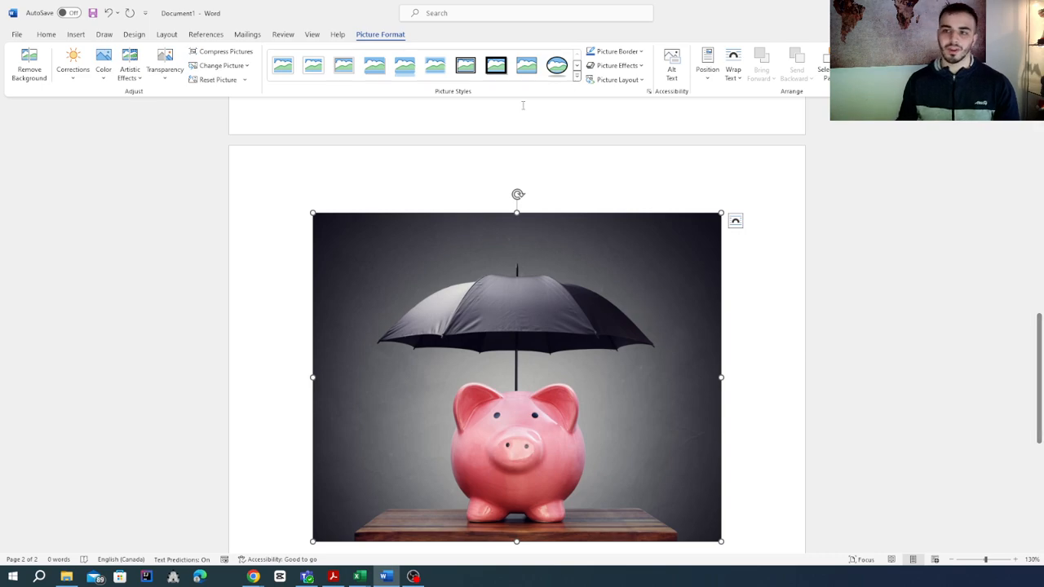
Apply a black frame picture style with a thin white inner line to the piggy bank picture and shrink it to fit on the first page.
click(577, 65)
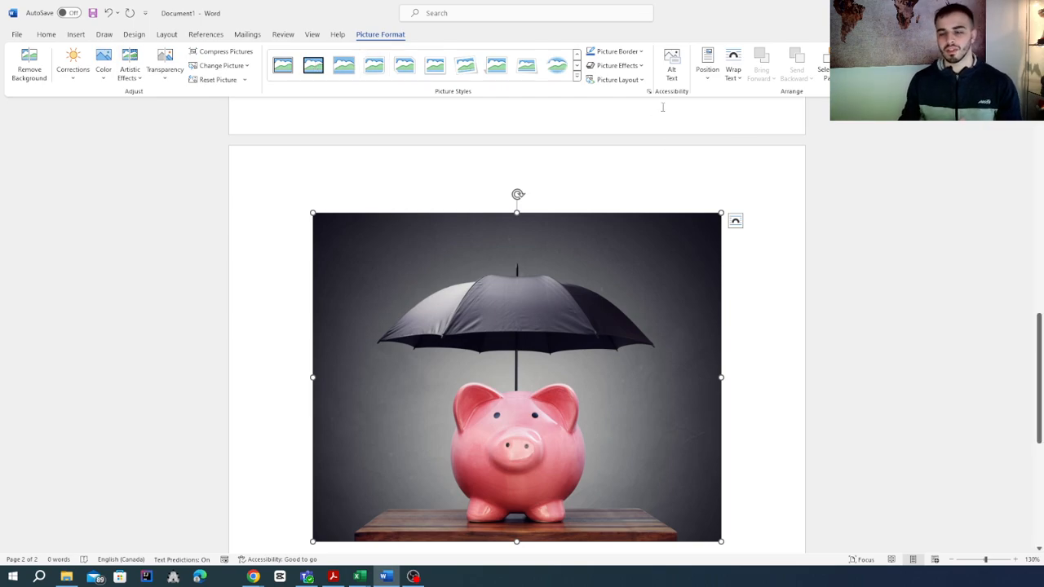
click(283, 65)
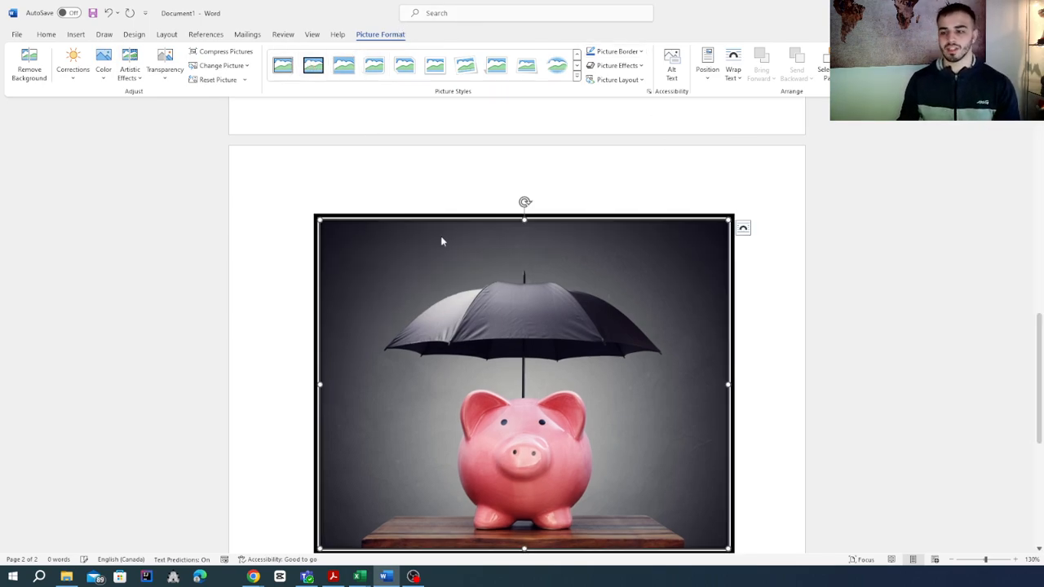
scroll(716, 375, down, 2)
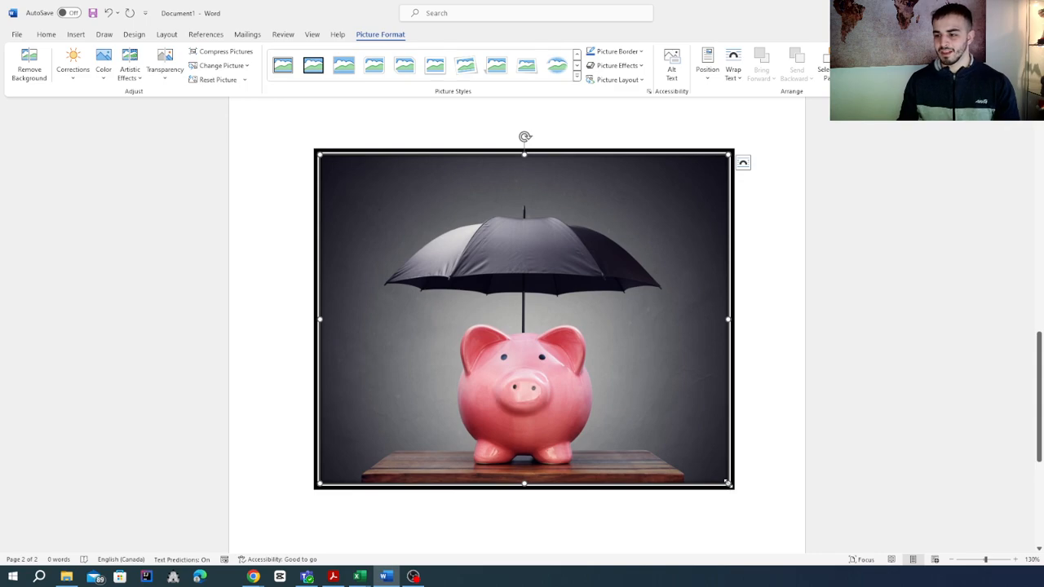
drag(734, 494, 650, 420)
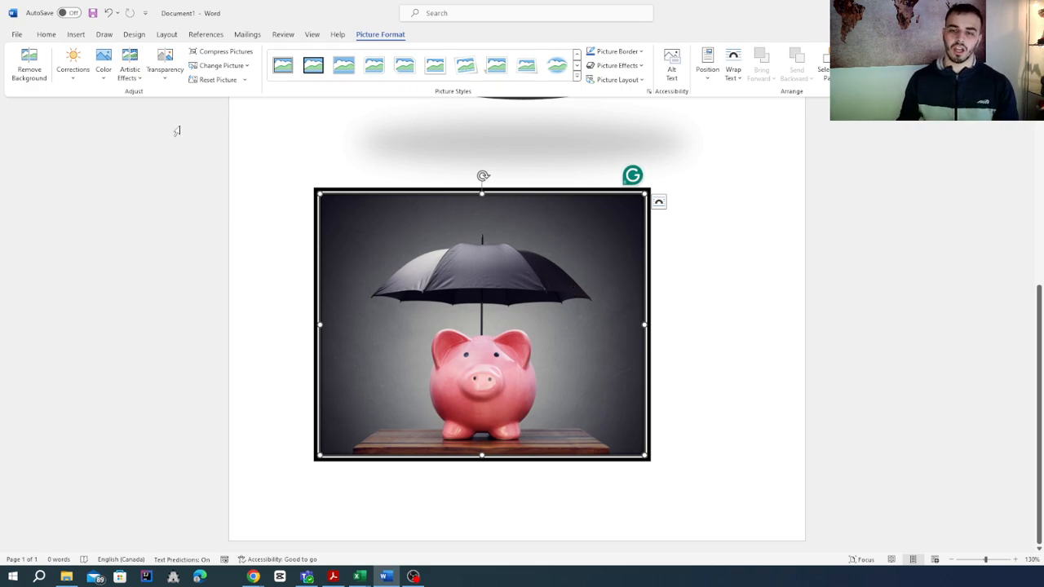
Search the online pictures for "cake" to find a third picture.
click(46, 35)
click(75, 35)
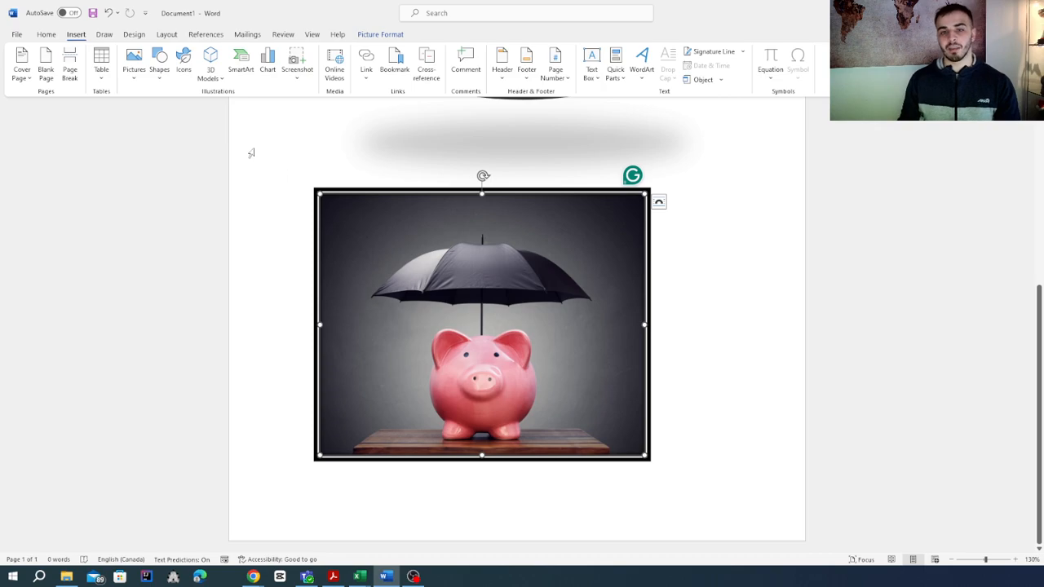
click(138, 79)
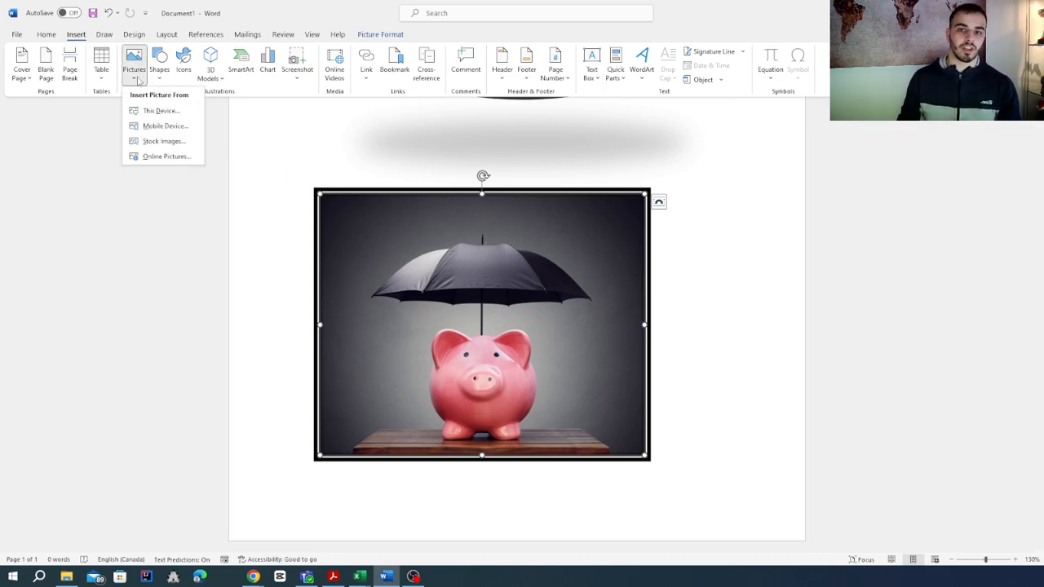
click(155, 156)
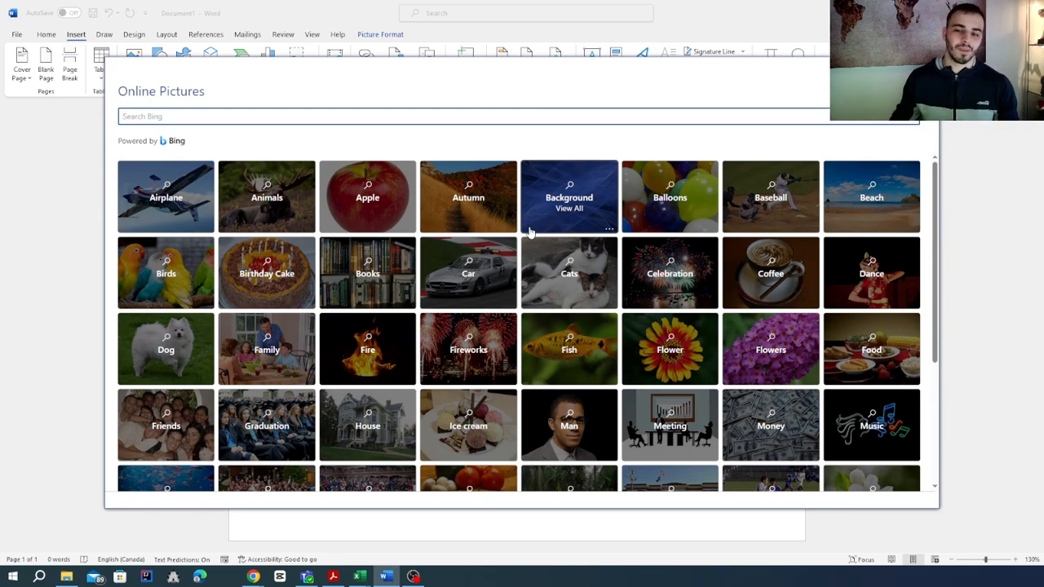
text(cake)
key(Return)
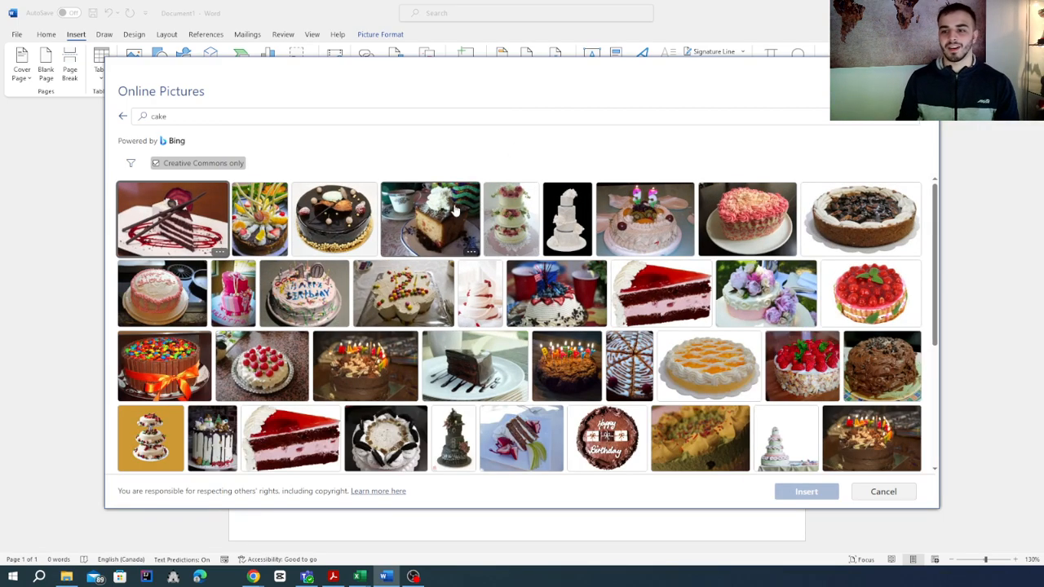
Insert the online picture of the chocolate cake topped with colourful candies and tied with an orange ribbon.
scroll(715, 318, down, 2)
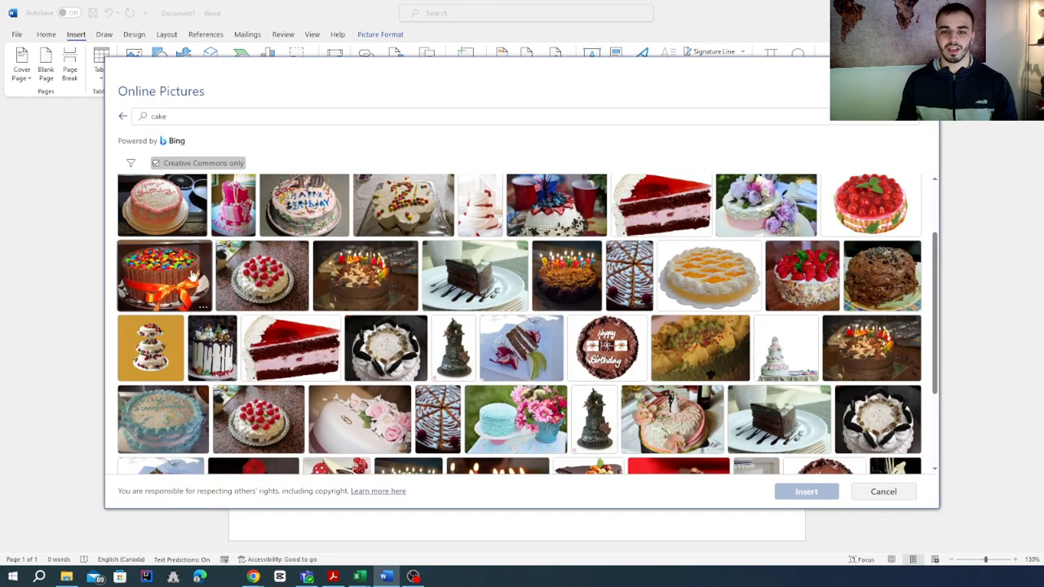
click(163, 273)
click(791, 499)
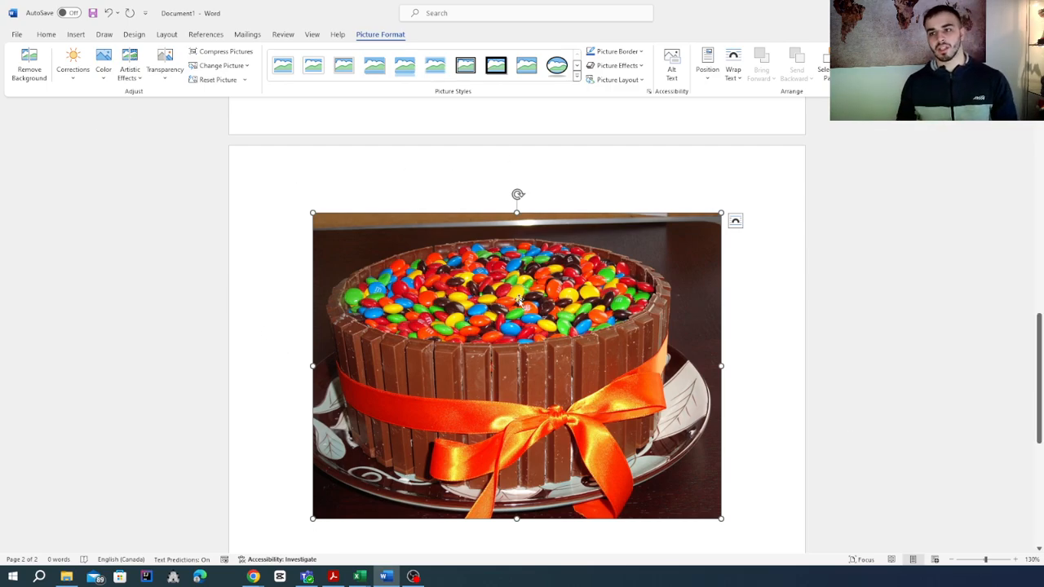
Give the cake picture the oval style with a black border and a shadow underneath, and deselect it.
click(557, 66)
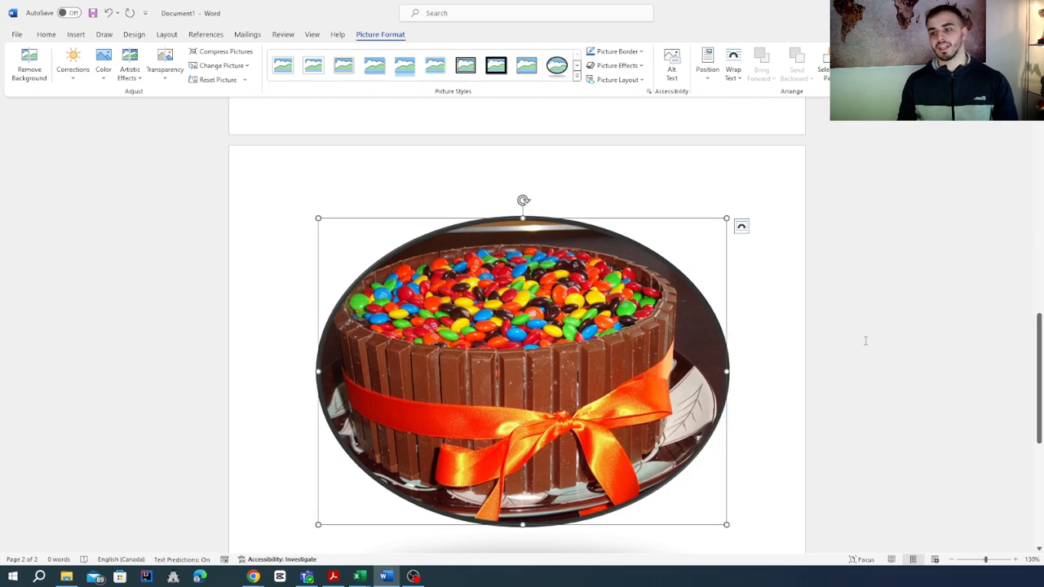
click(866, 341)
scroll(866, 341, down, 2)
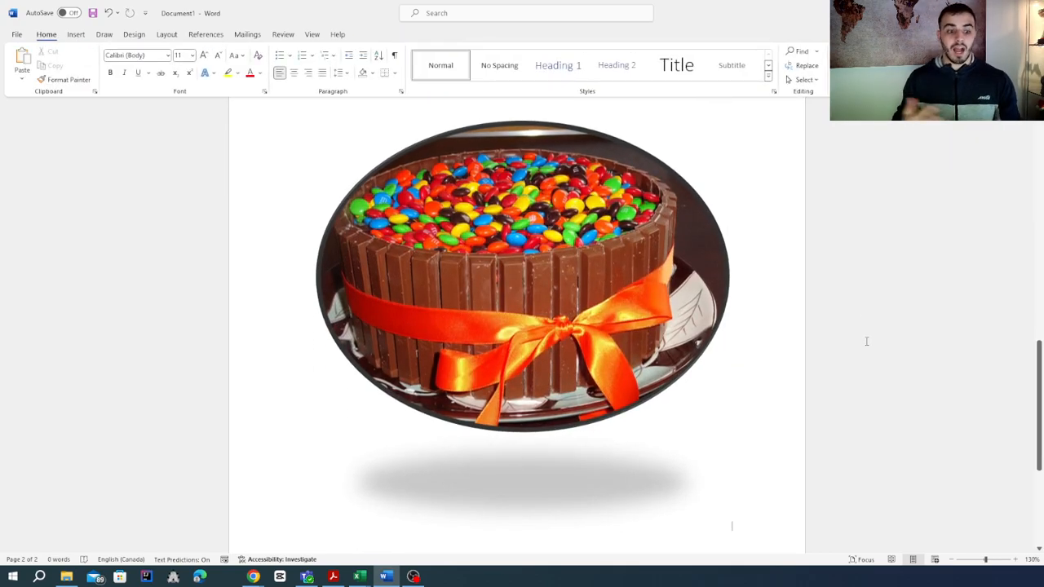